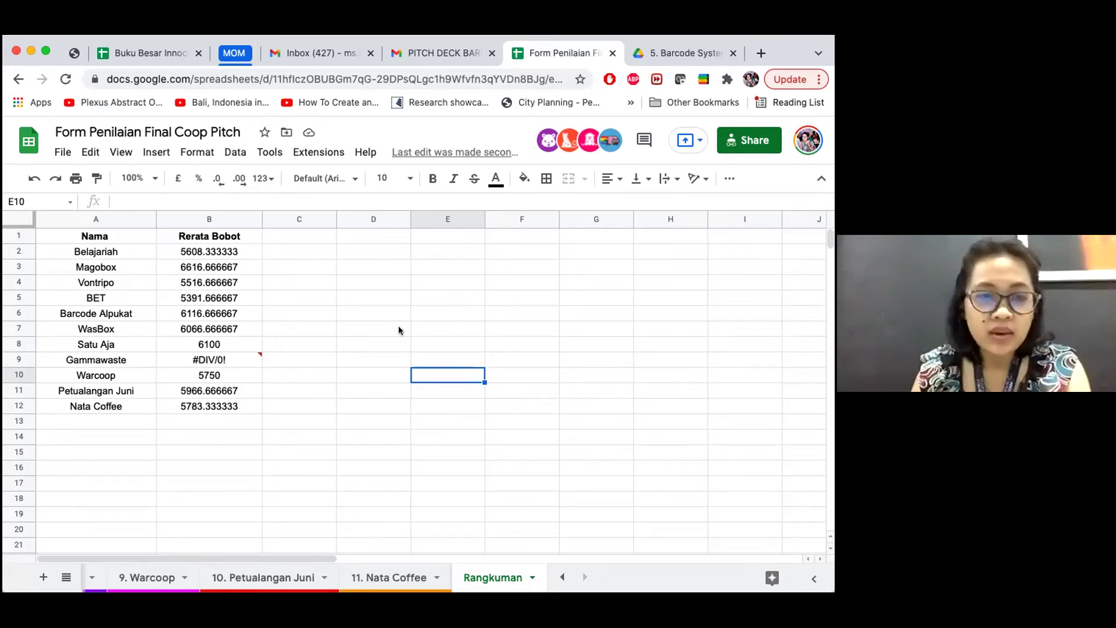
- Examine the 10. Petualangan Juni sheet, checking the Rerata bobot formula for Public Speaking and the Total Nilai formula in H39
click(268, 263)
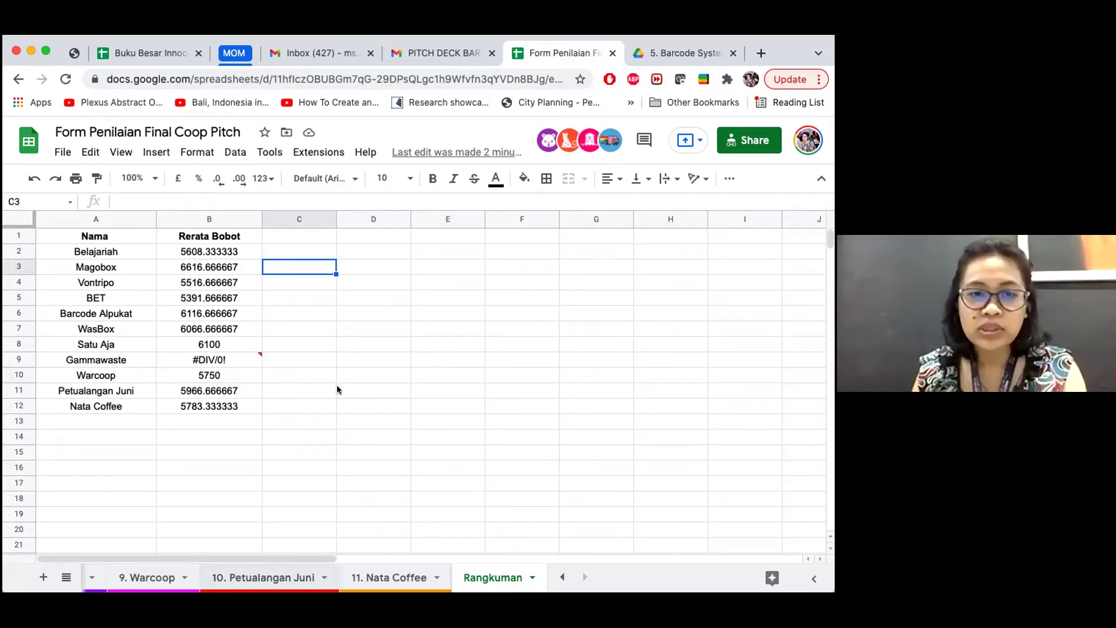
scroll(401, 320, up, 10)
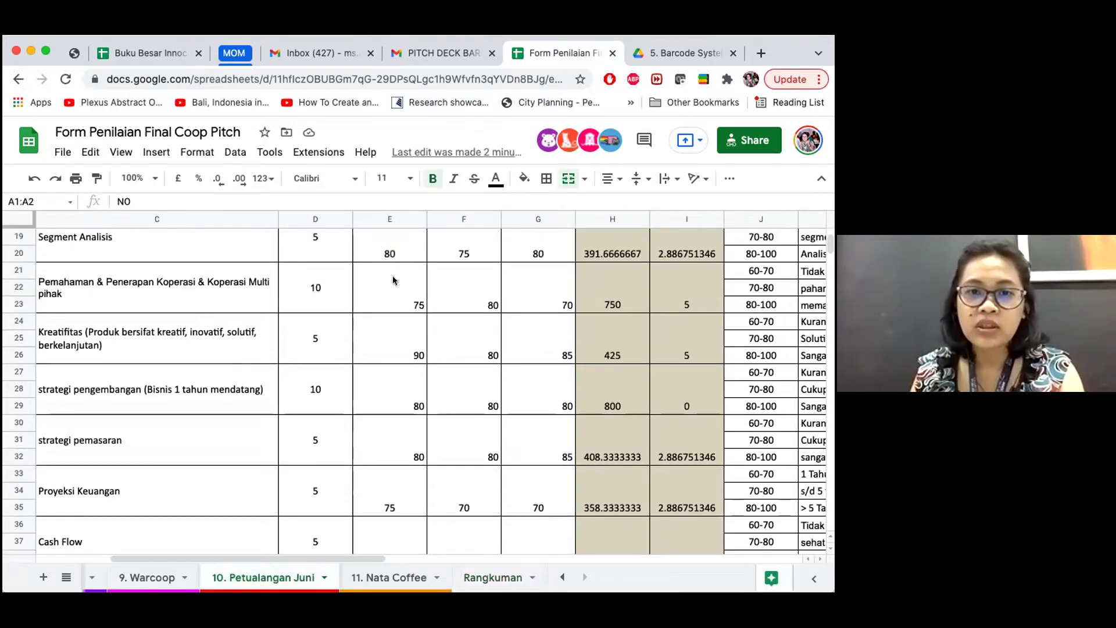
click(393, 284)
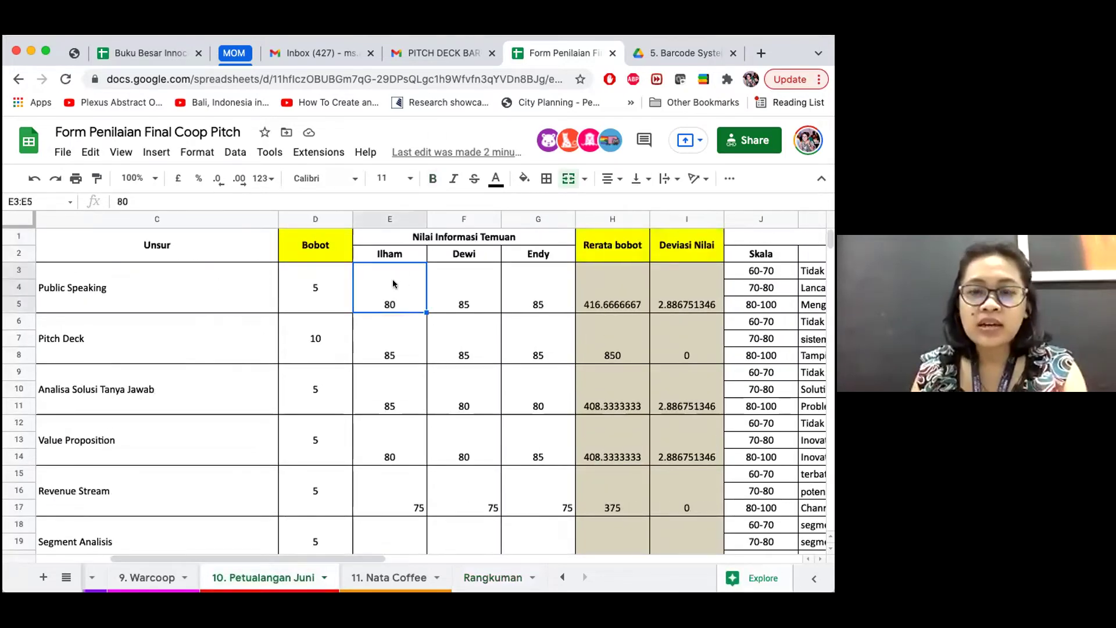
click(315, 282)
click(617, 299)
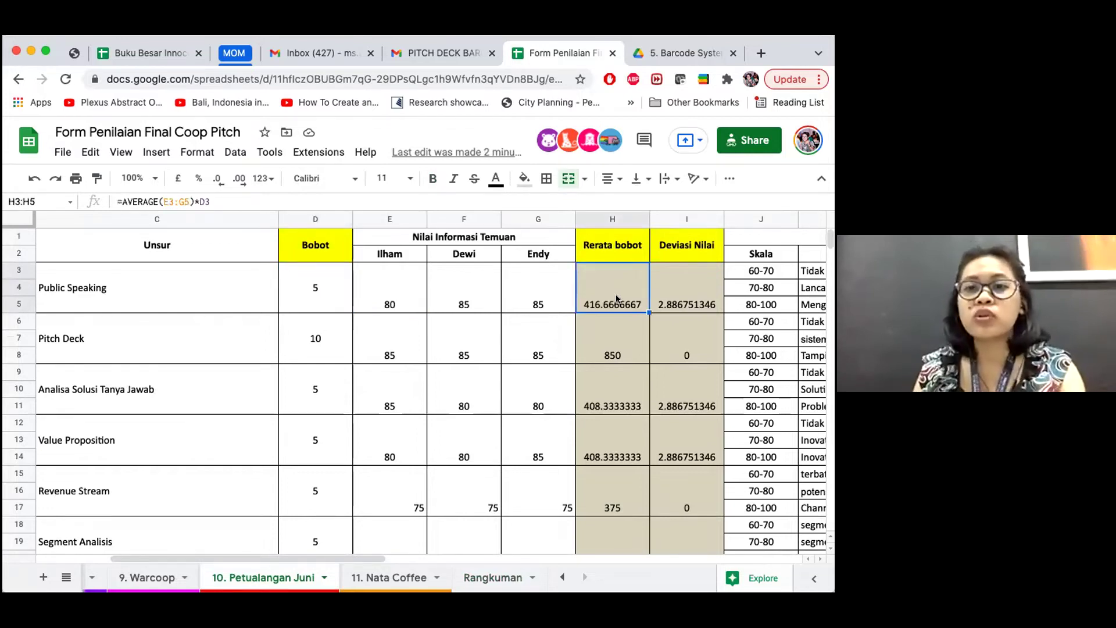
scroll(617, 299, down, 1)
scroll(617, 299, up, 1)
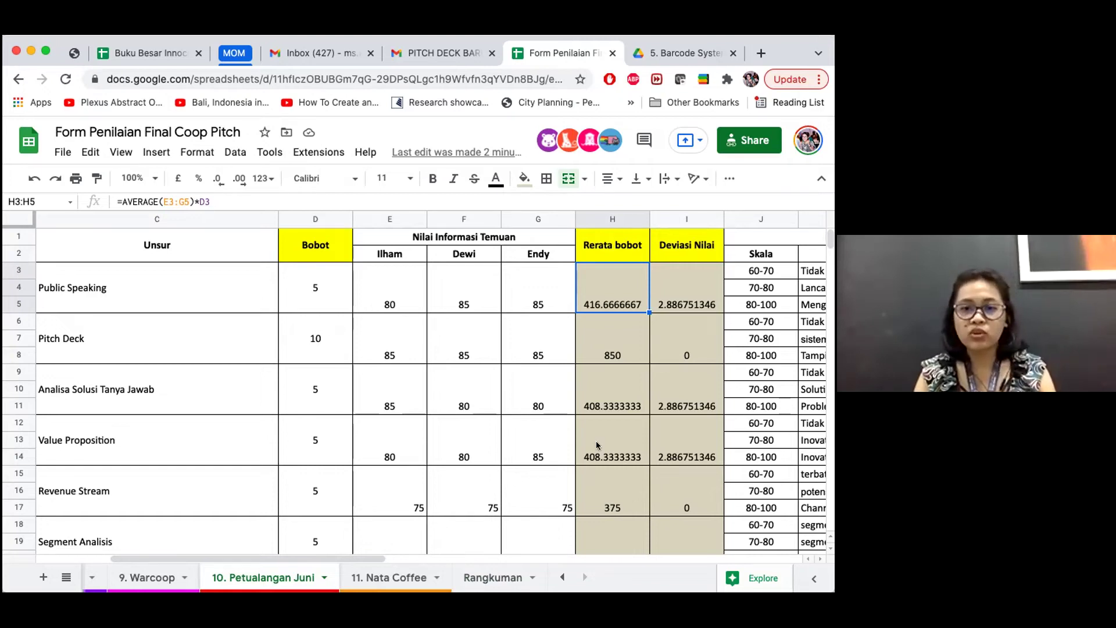
scroll(597, 446, down, 9)
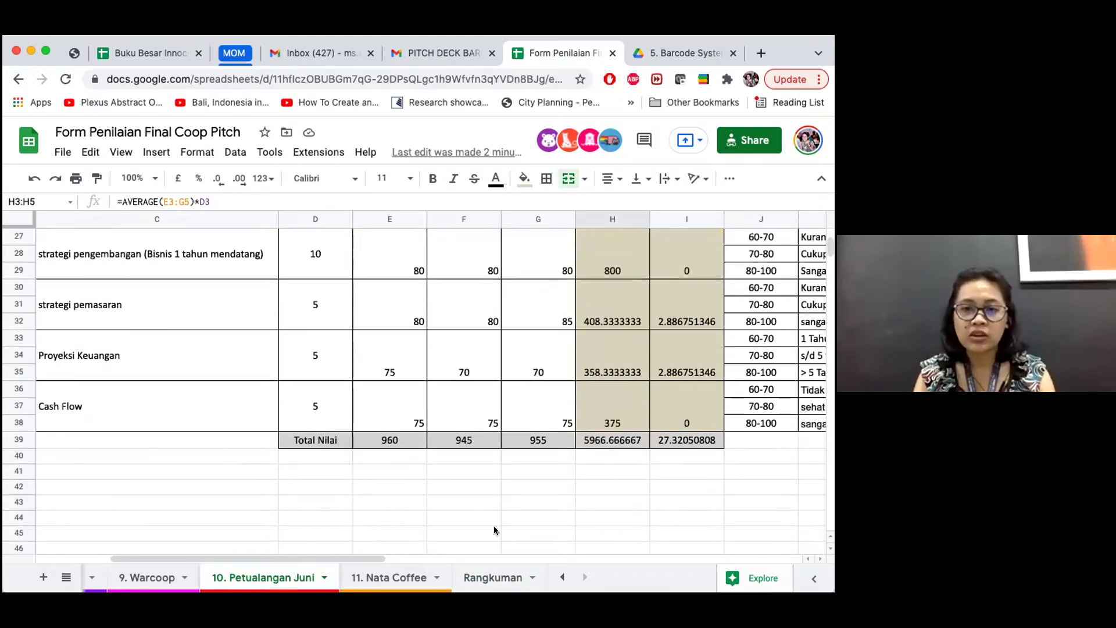
key(super+Down)
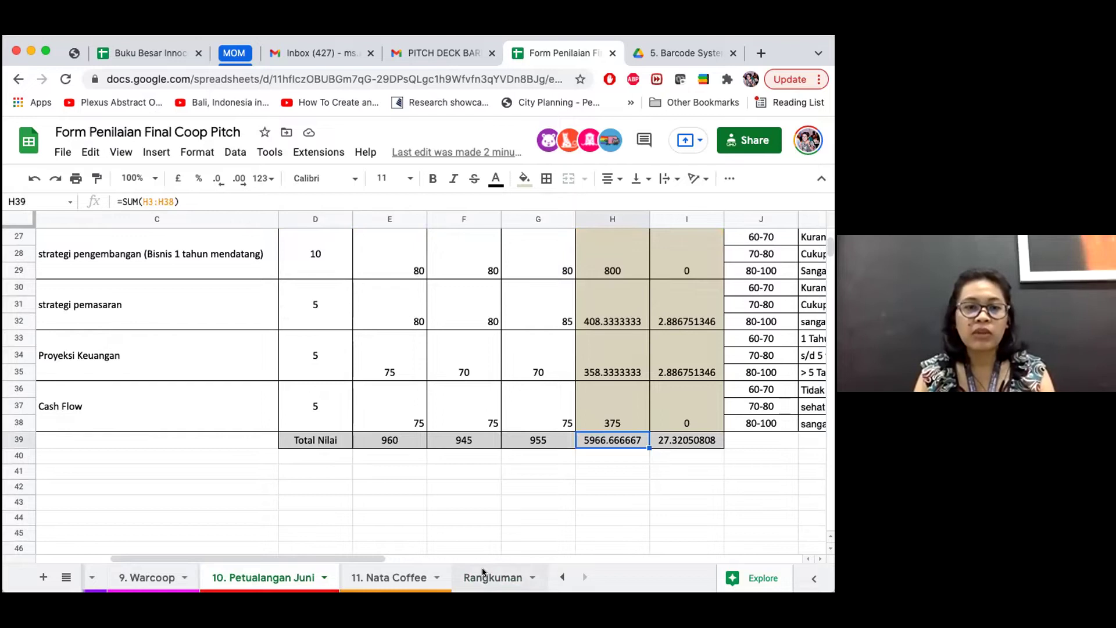
- Return to the Rangkuman sheet and inspect the formula behind Magobox's Rerata Bobot
click(484, 574)
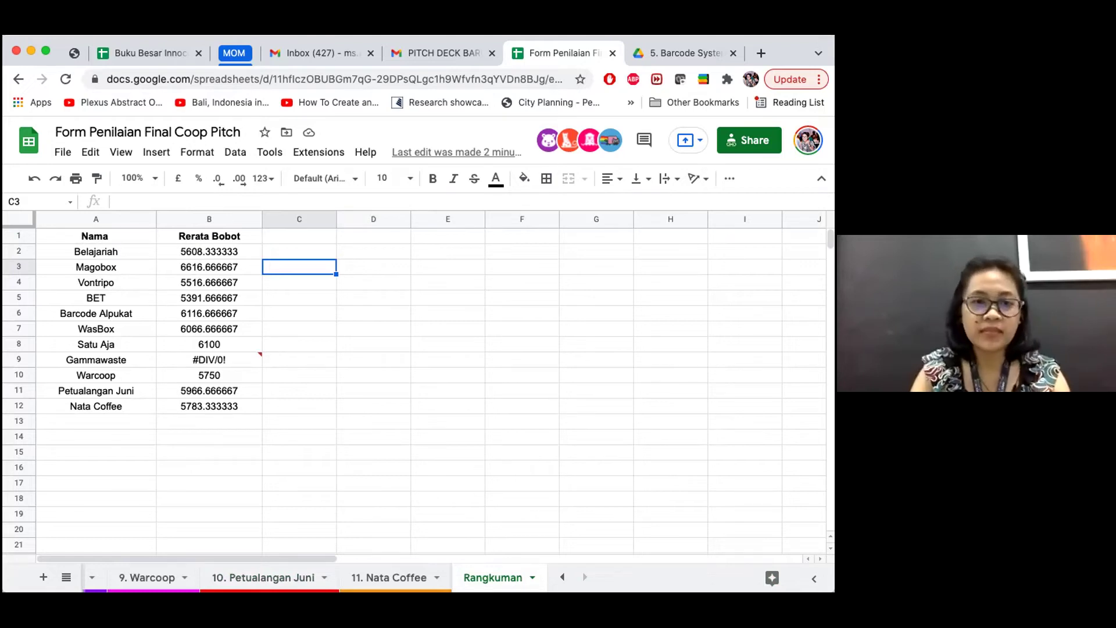
click(200, 265)
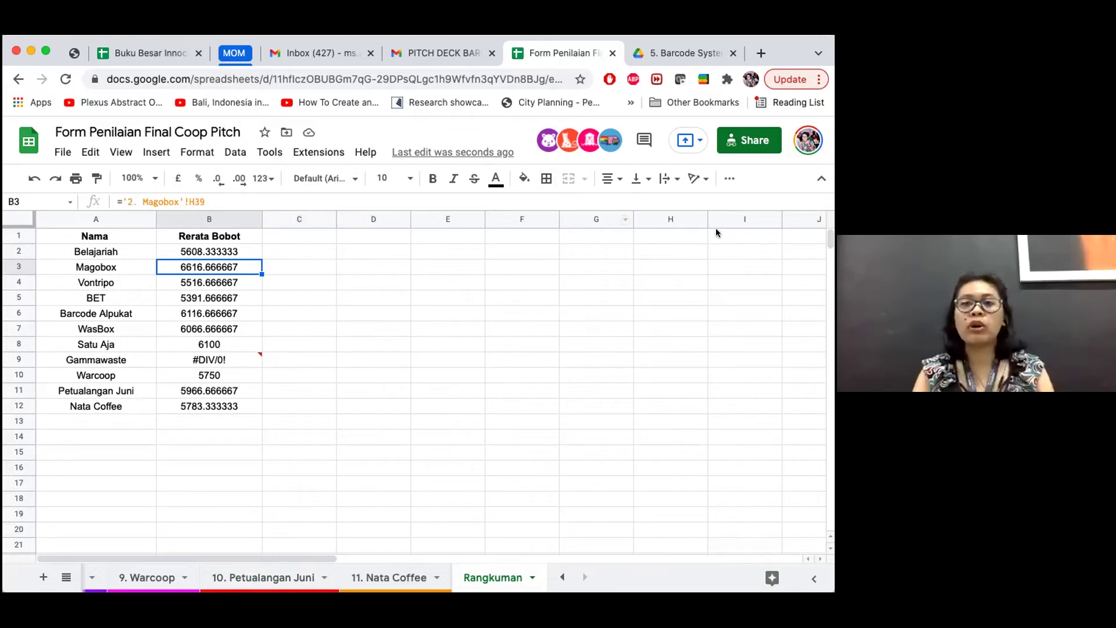
click(732, 181)
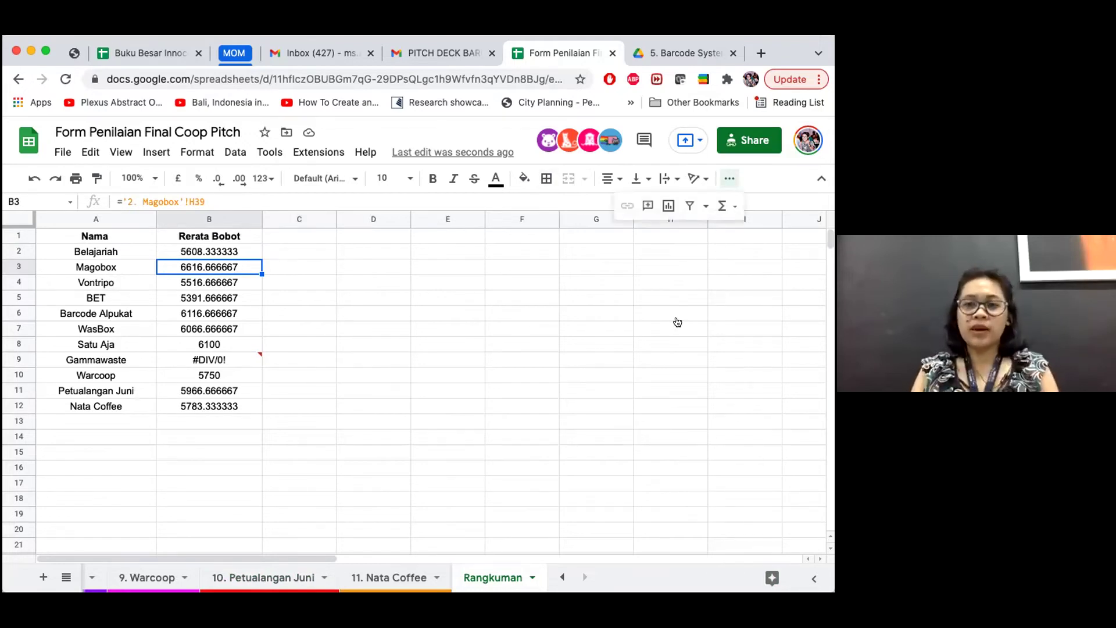
click(522, 344)
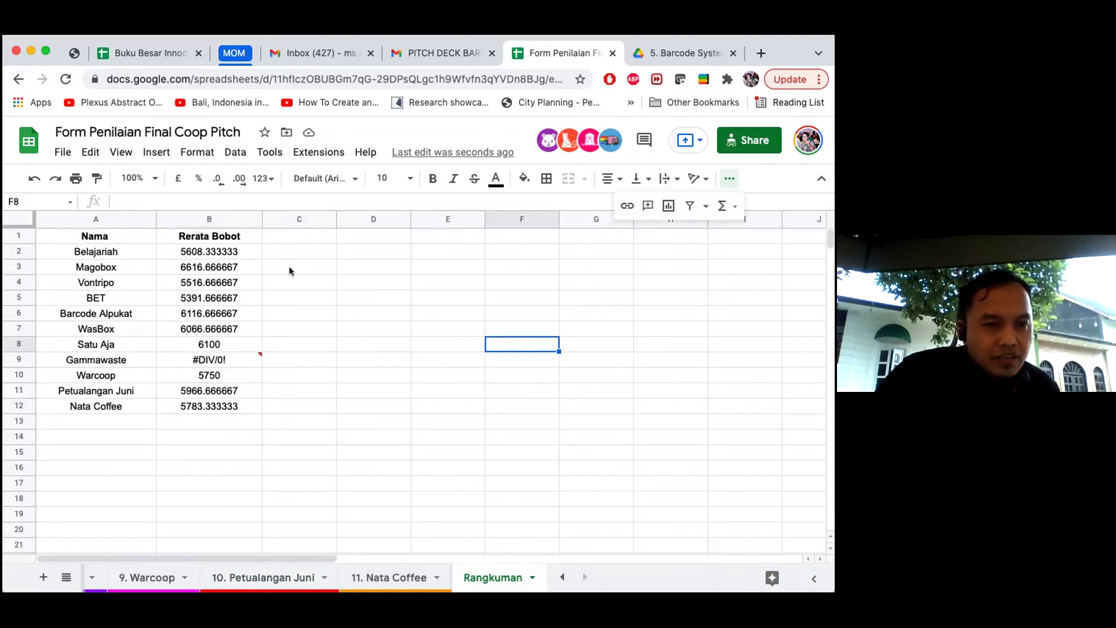
click(289, 271)
text(jUARA)
key(BackSpace)
key(BackSpace)
key(BackSpace)
key(BackSpace)
key(BackSpace)
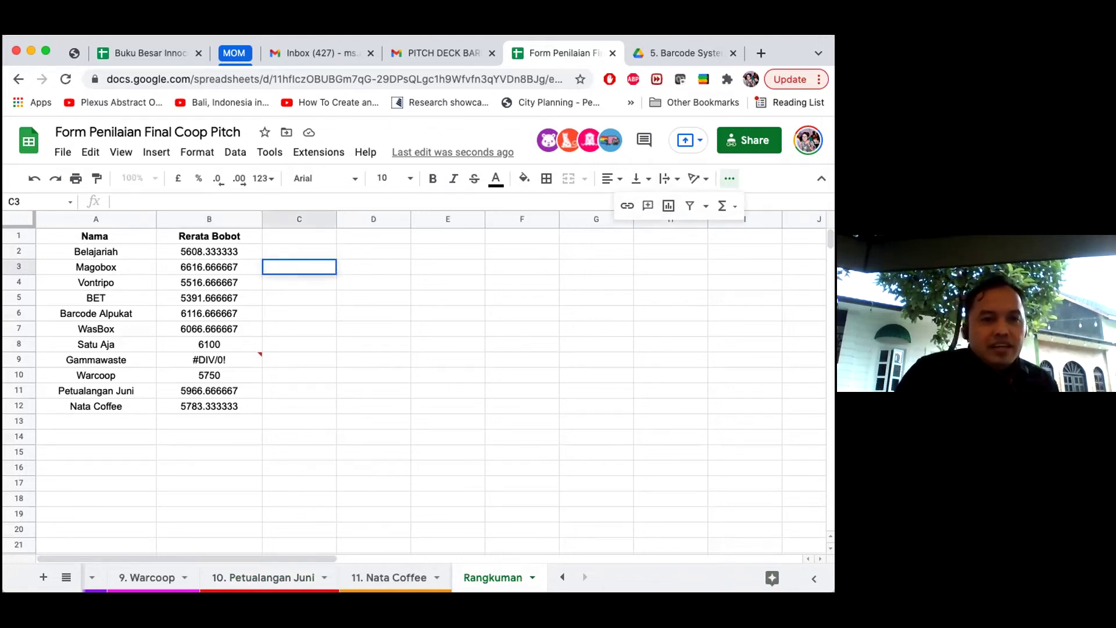
text(Juara i)
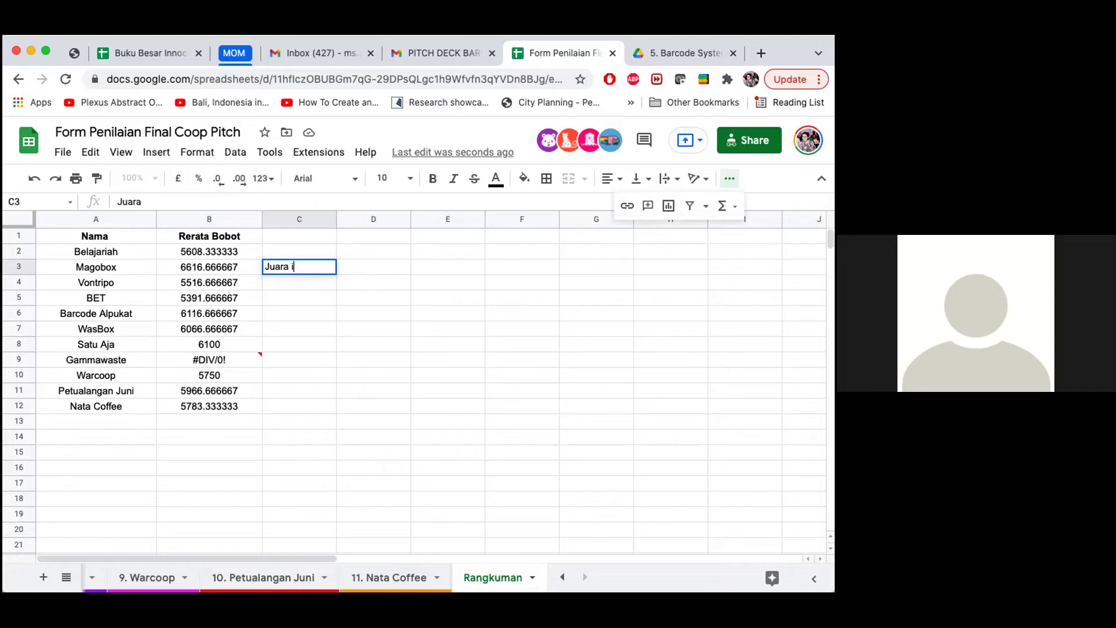
text(I)
key(ctrl+a)
key(BackSpace)
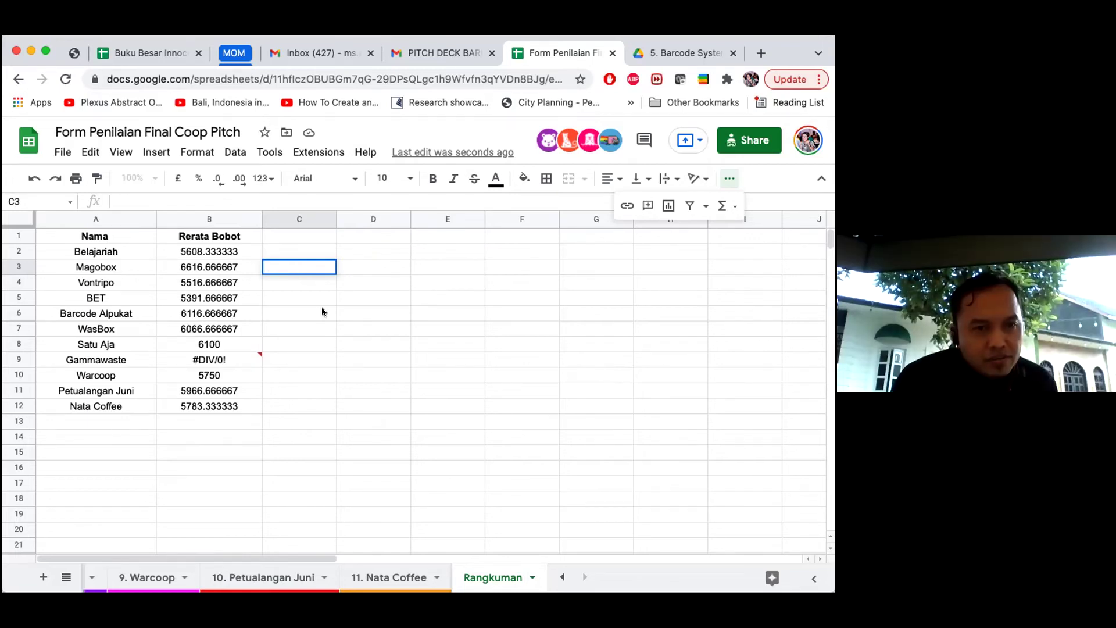
click(322, 307)
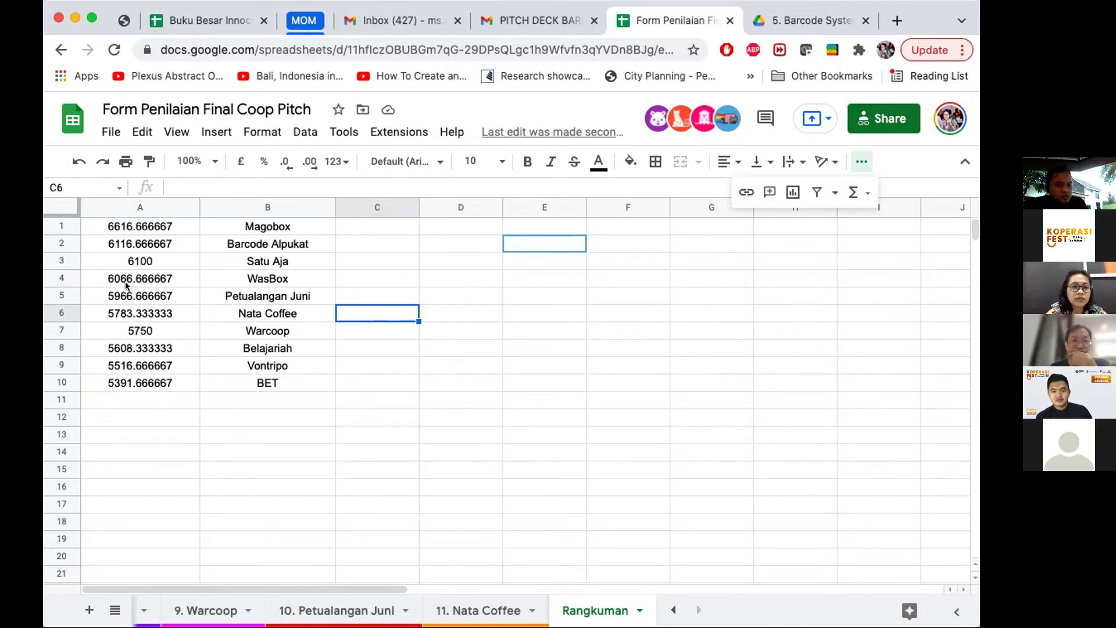
- Try a red fill on the five highest-scoring teams in A1:B5, and undo the fill
drag(99, 220, 312, 296)
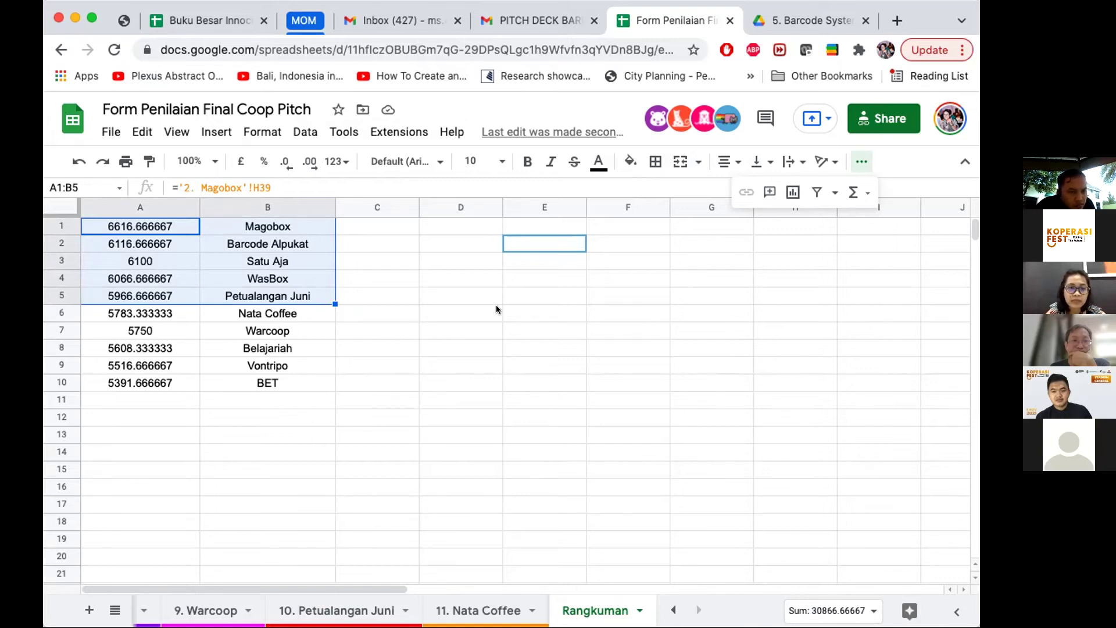
drag(169, 226, 306, 298)
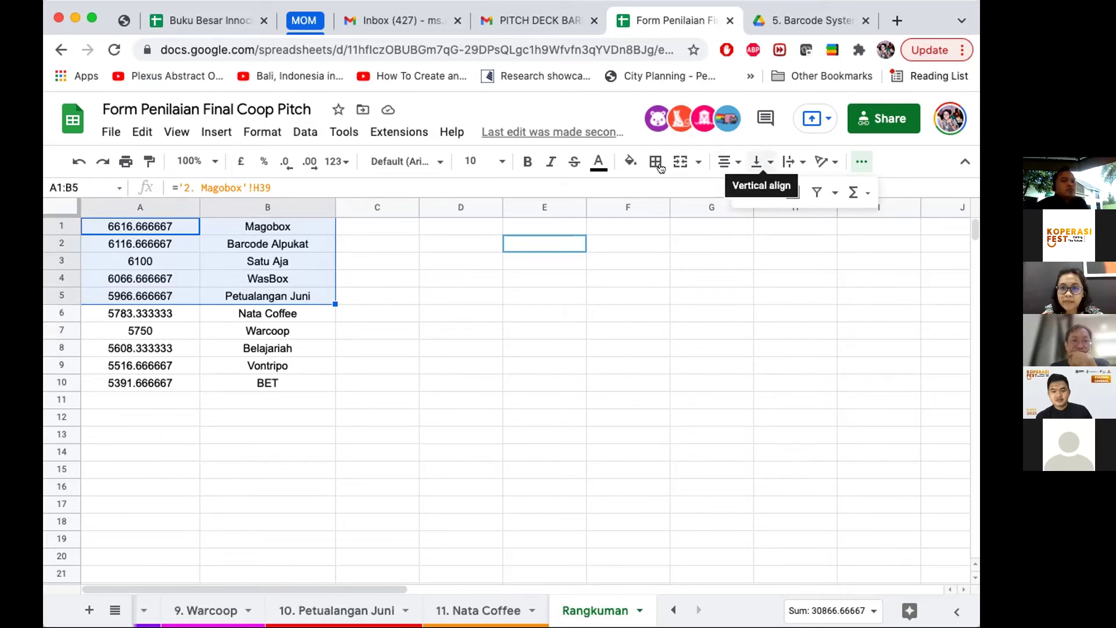
click(624, 160)
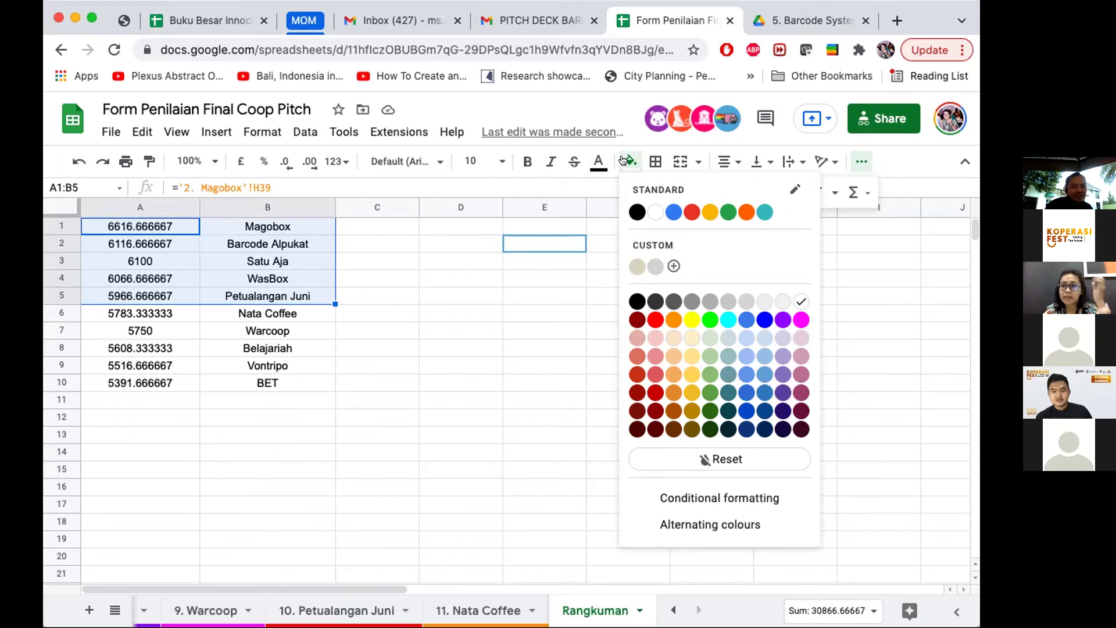
click(690, 215)
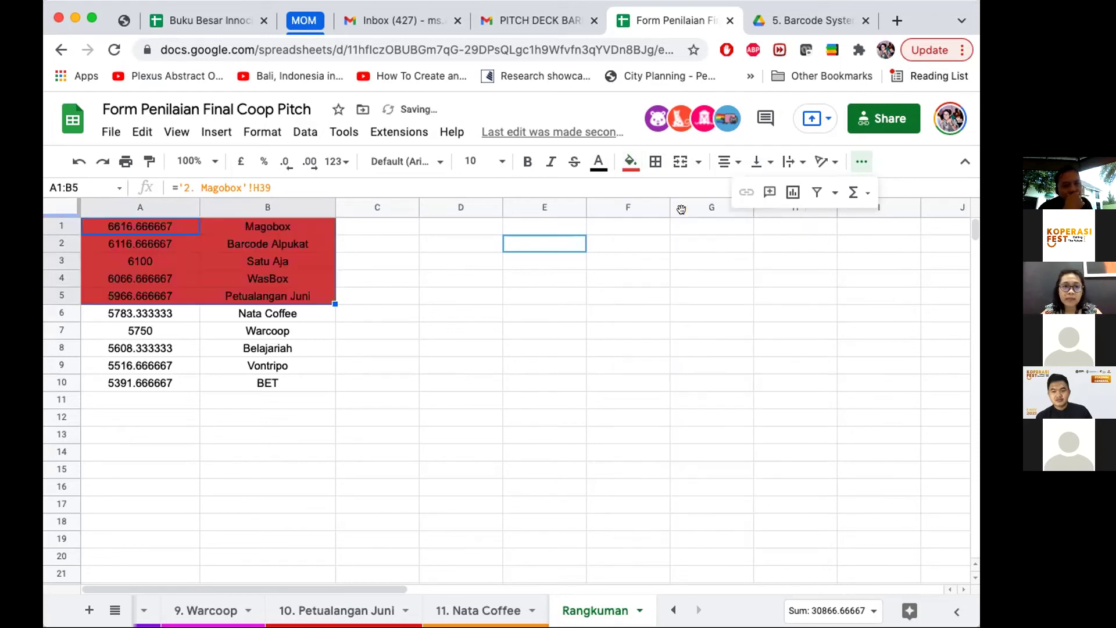
click(616, 308)
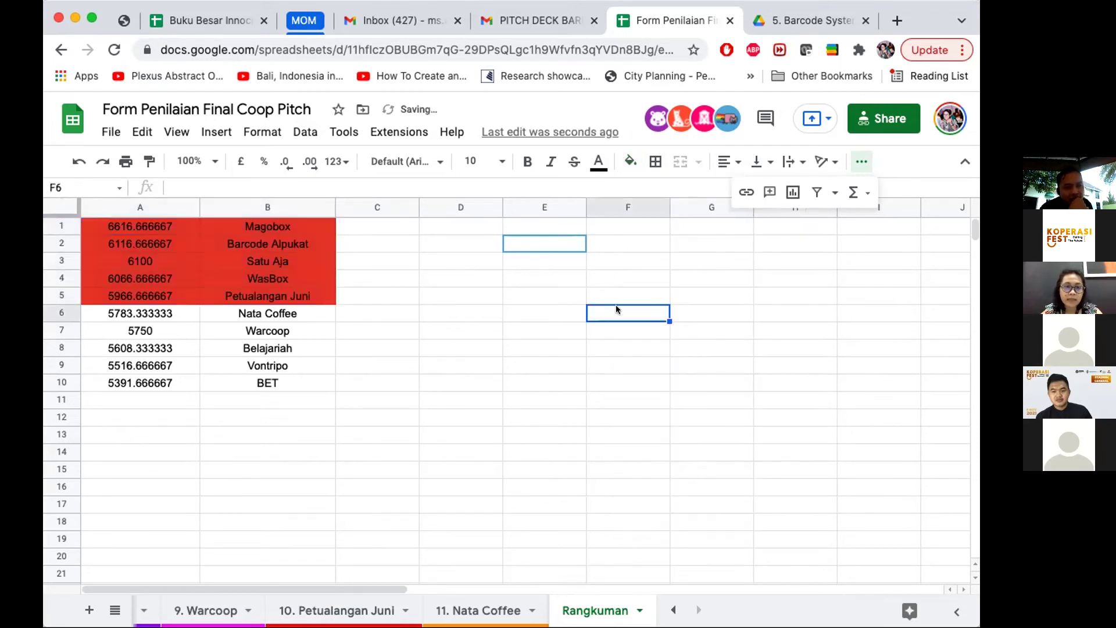
key(super+z)
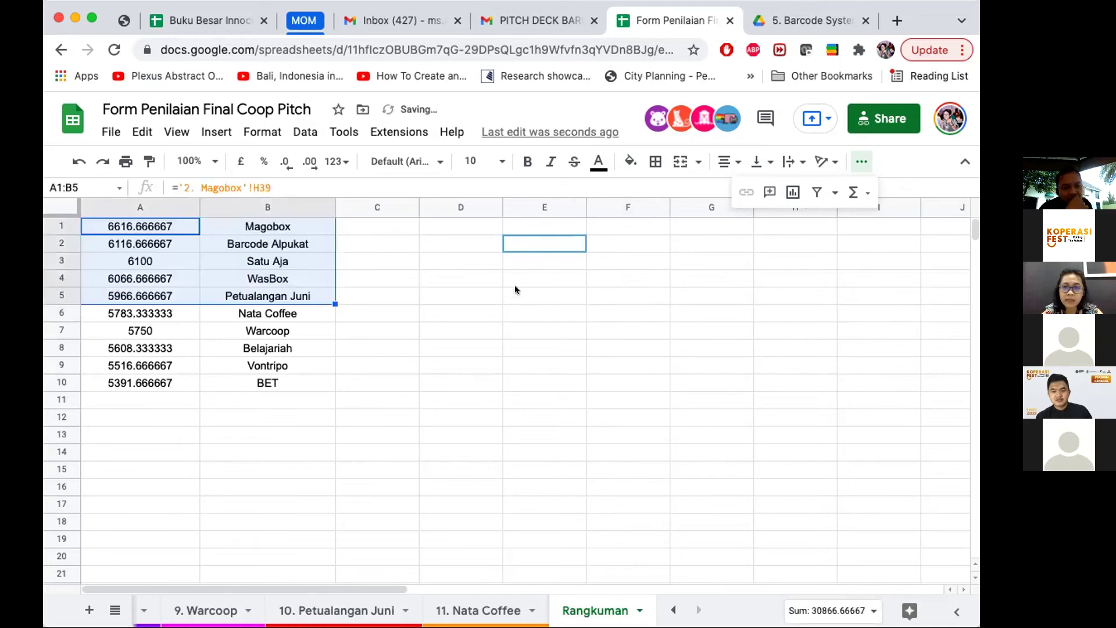
click(516, 291)
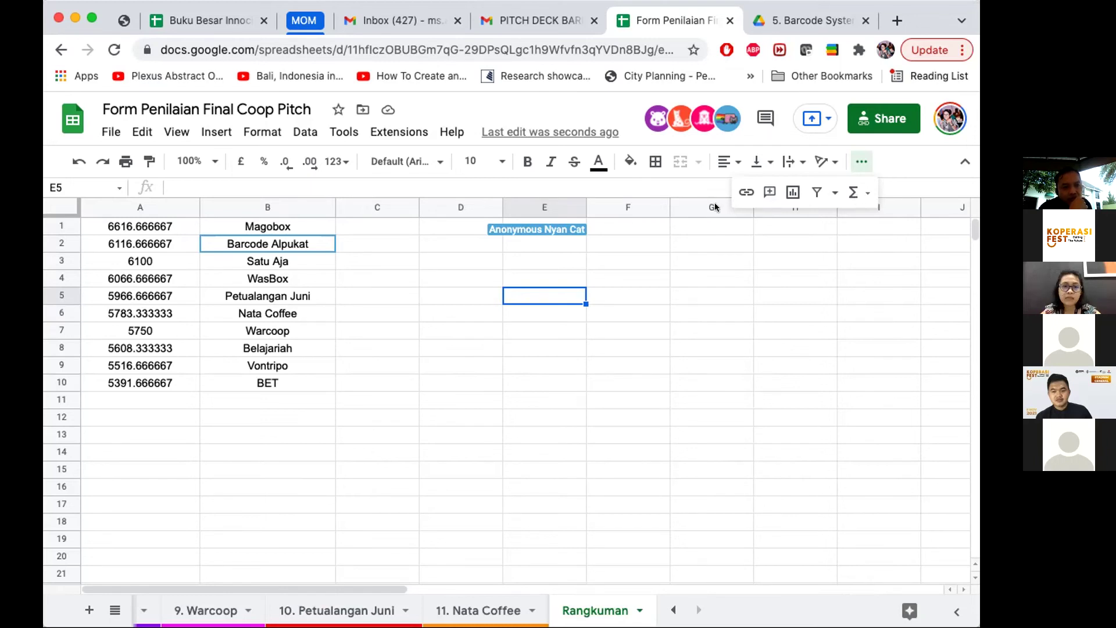
- Review the ranked scores and team names from Barcode Alpukat to Petualangan Juni, and select the top four teams in A1:B4
click(403, 248)
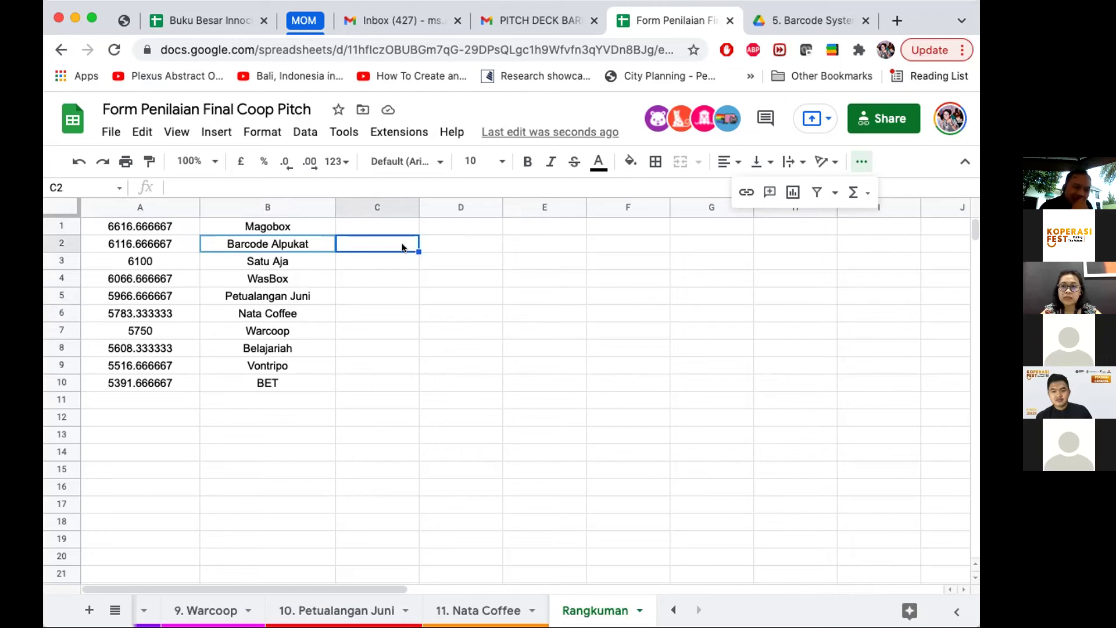
click(267, 243)
click(141, 244)
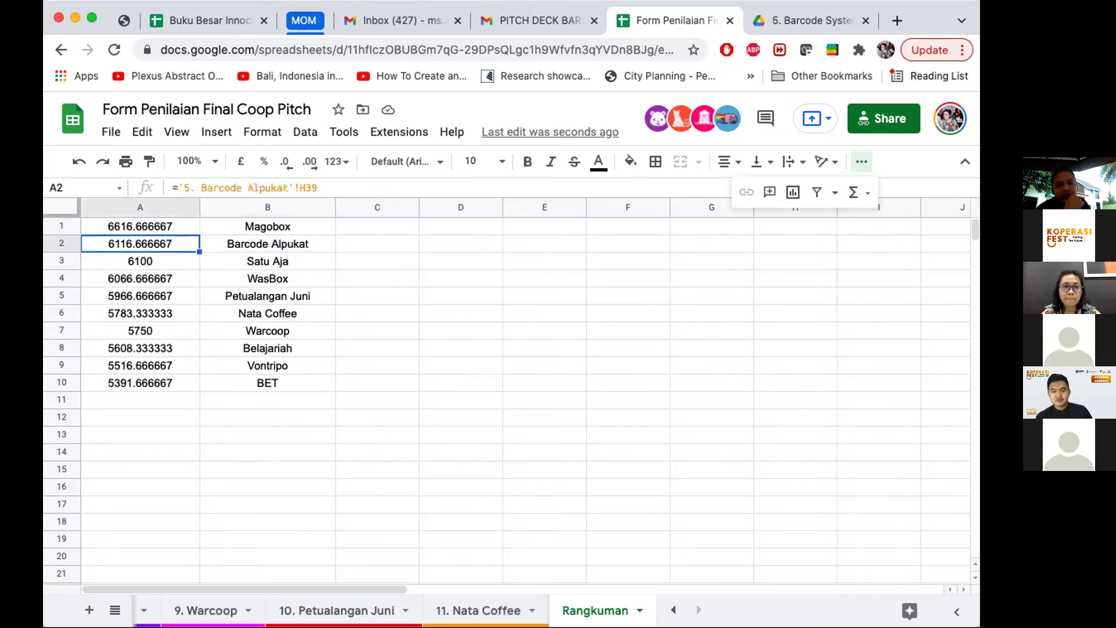
click(141, 261)
click(141, 279)
click(268, 279)
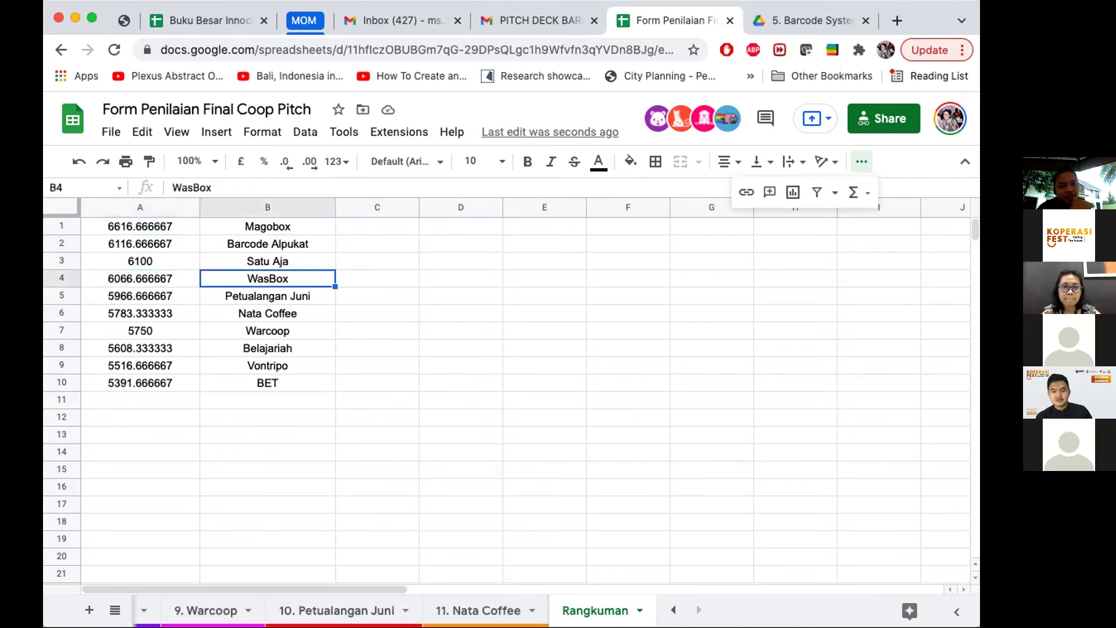
click(268, 296)
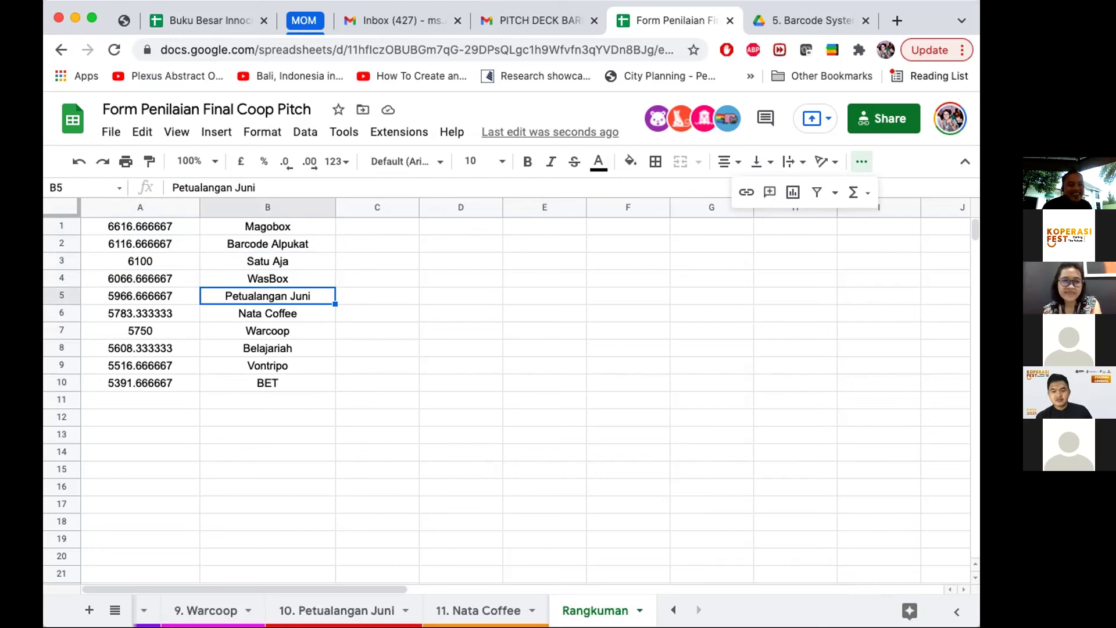
key(Up)
key(Down)
key(Up)
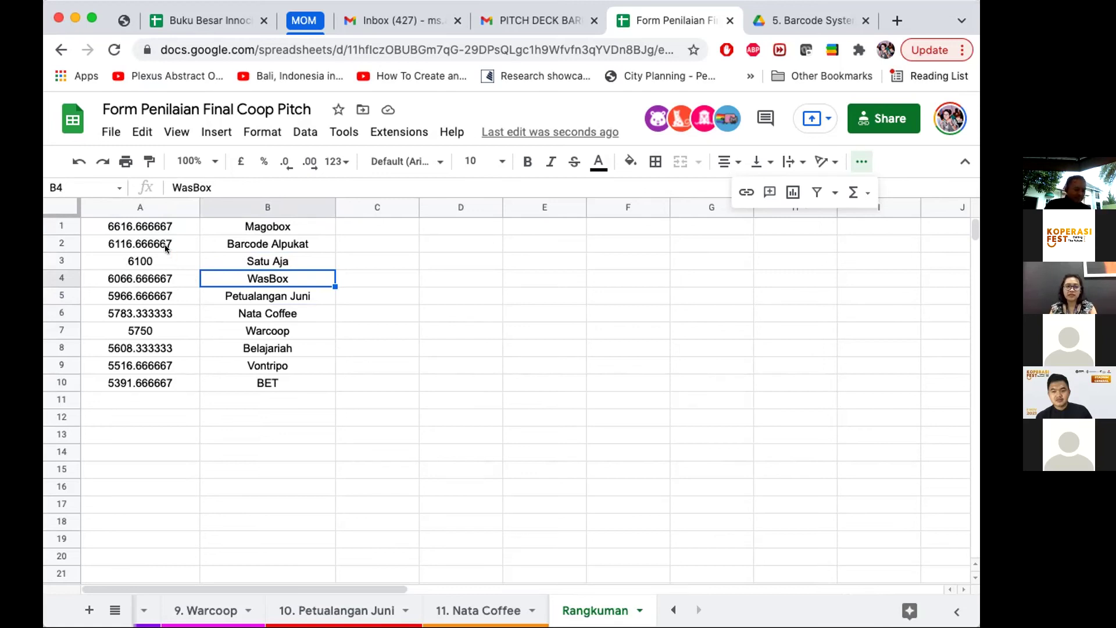
drag(168, 227, 304, 274)
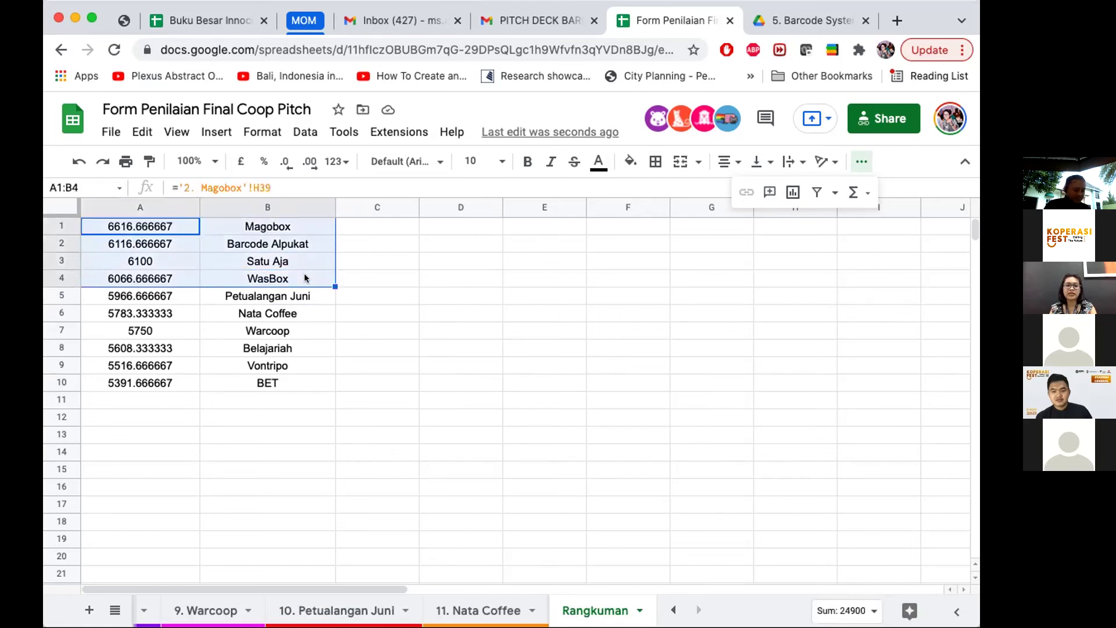